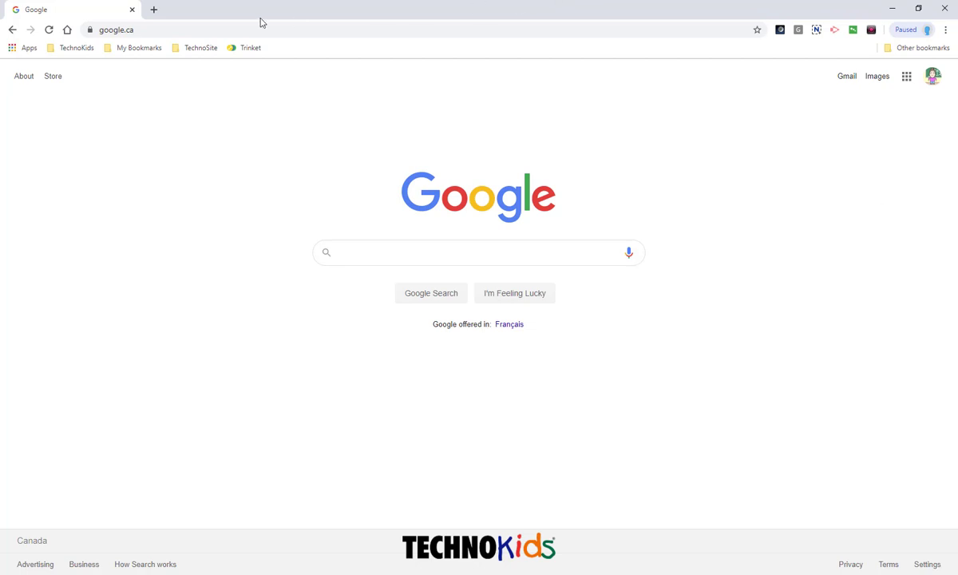
Go to classroom.google.com from the browser address bar.
{"action": "left_click", "coordinate": [169, 30]}
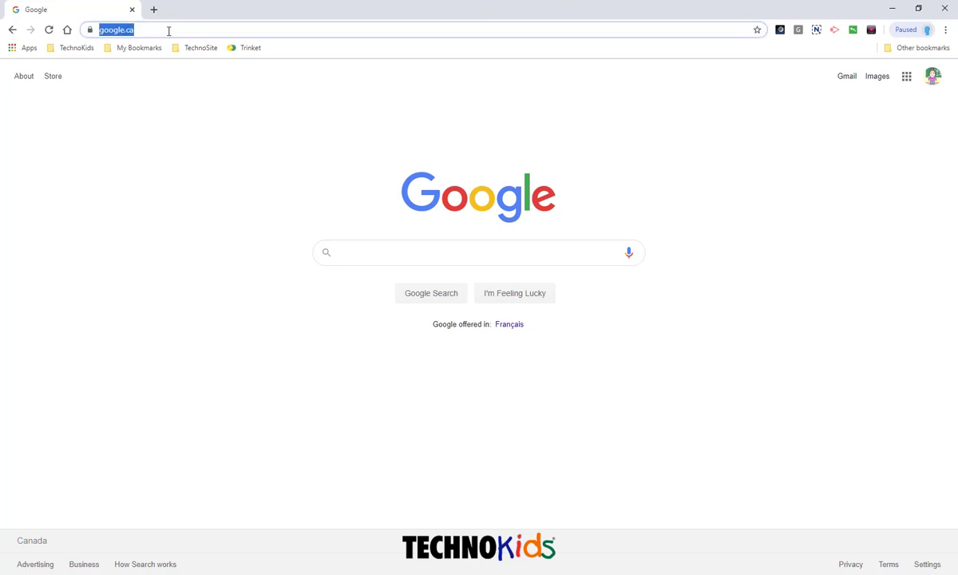
{"action": "type", "text": "classroom."}
{"action": "key", "text": "Return"}
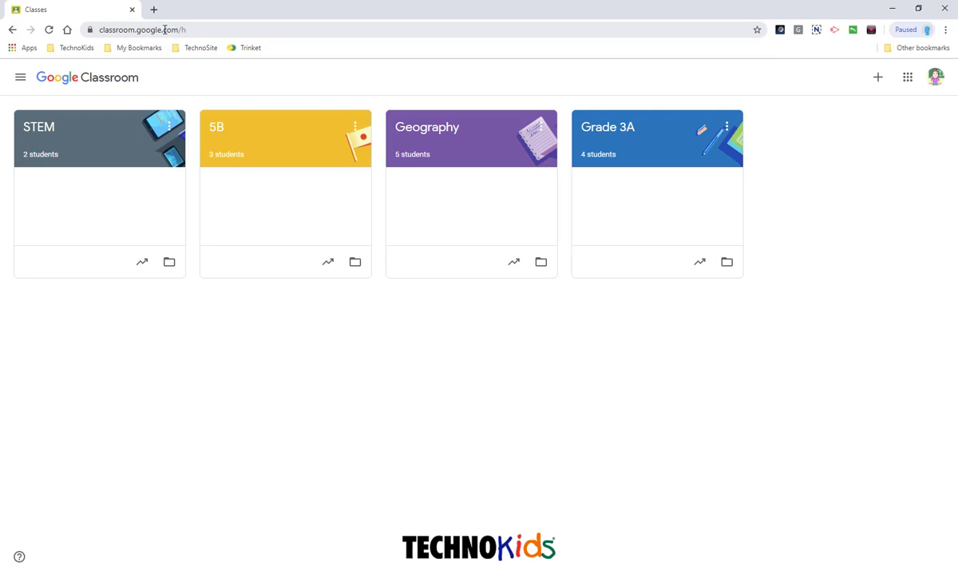
Browse the Google apps launcher, then open the STEM class card.
{"action": "left_click", "coordinate": [909, 79]}
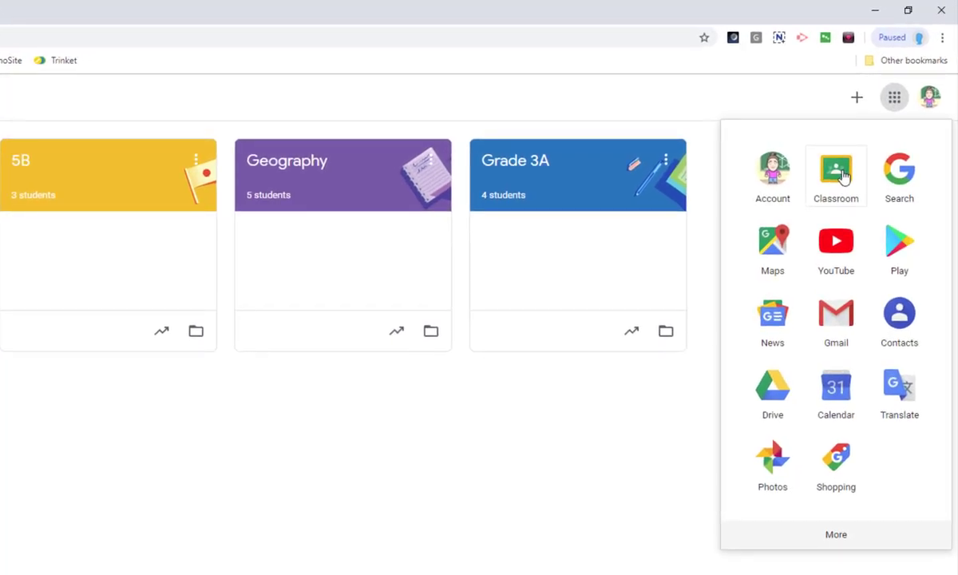
{"action": "left_click", "coordinate": [838, 543]}
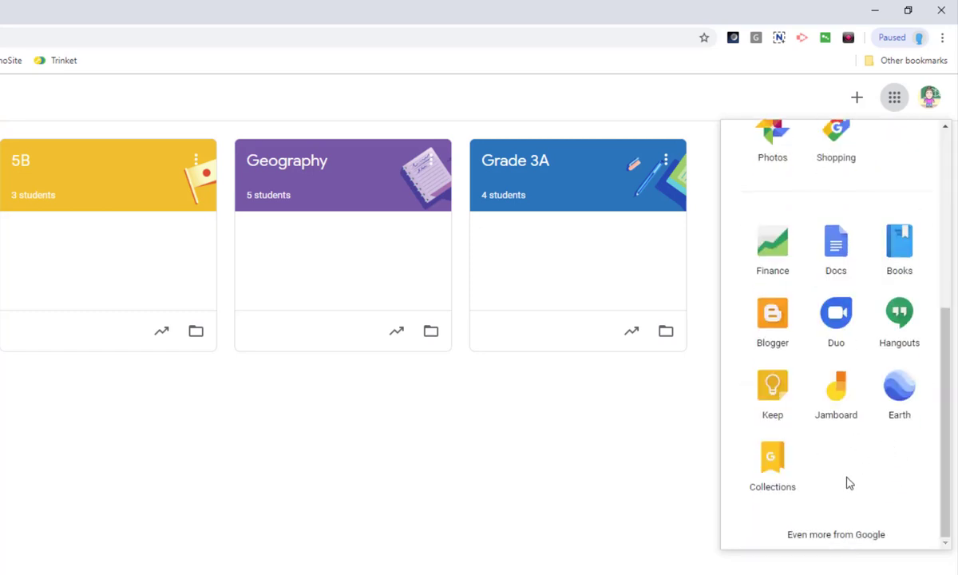
{"action": "left_click_drag", "start_coordinate": [947, 400], "coordinate": [952, 208]}
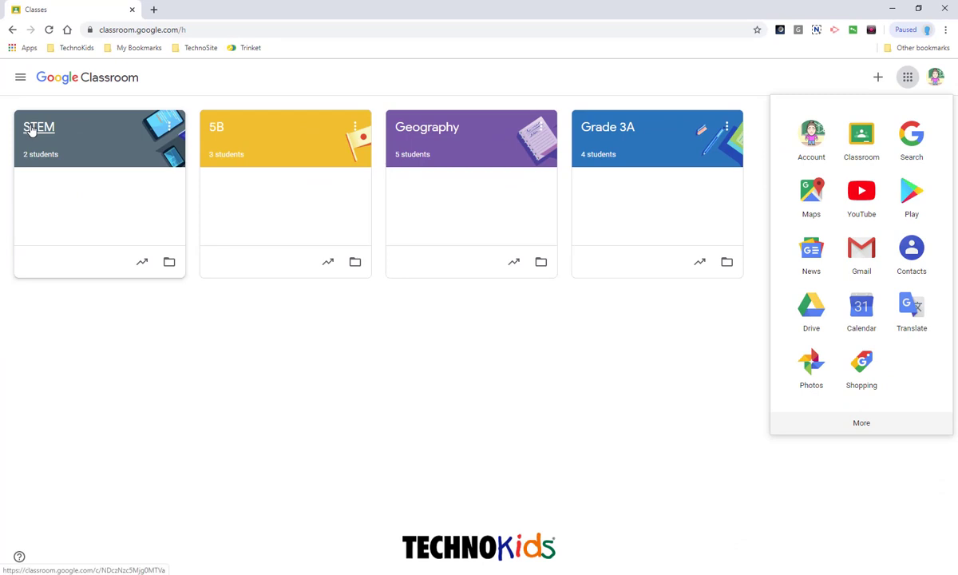
{"action": "left_click", "coordinate": [32, 130]}
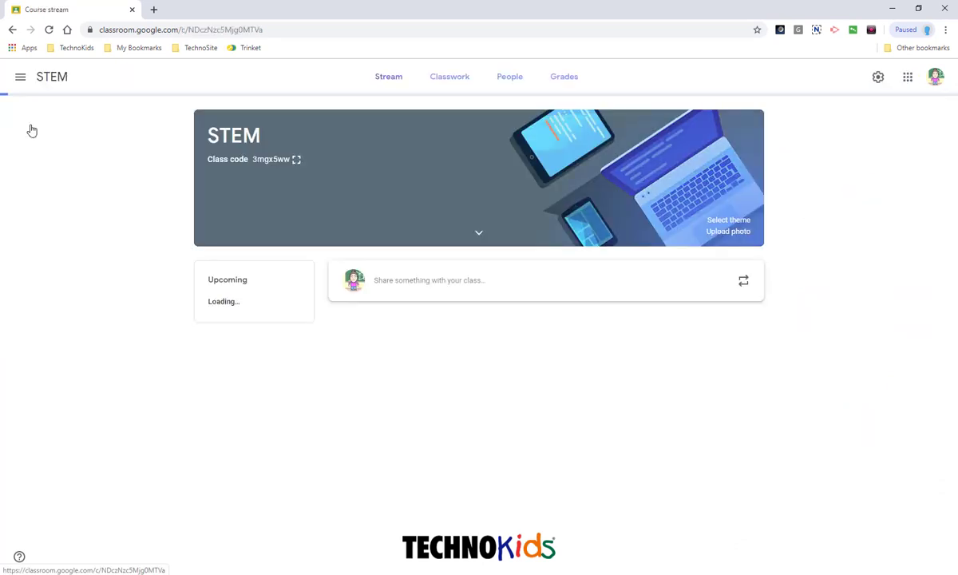
From STEM Classwork, open the class Drive folder and preview Candy › workbook › Assignment1.pdf.
{"action": "left_click", "coordinate": [448, 83]}
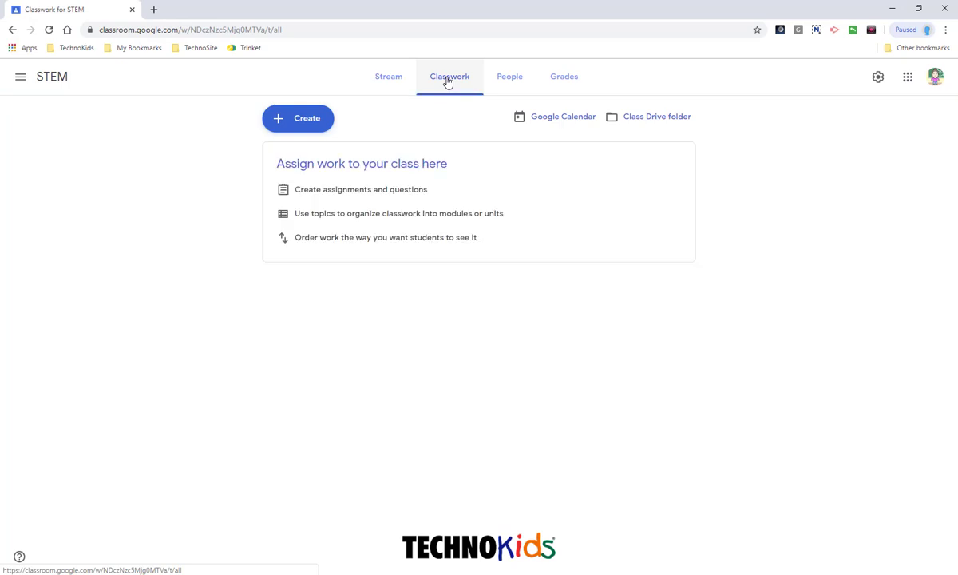
{"action": "left_click", "coordinate": [660, 118]}
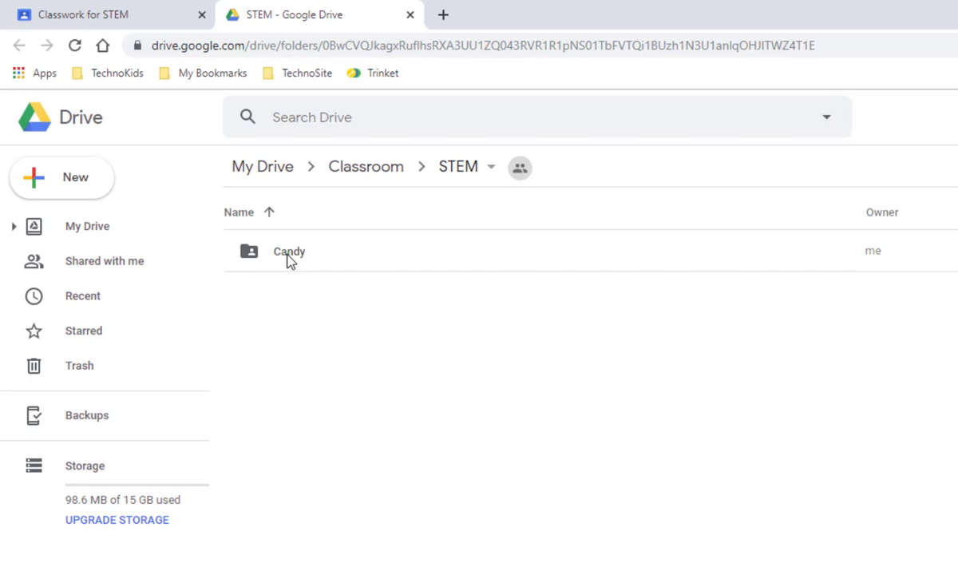
{"action": "double_click", "coordinate": [288, 255]}
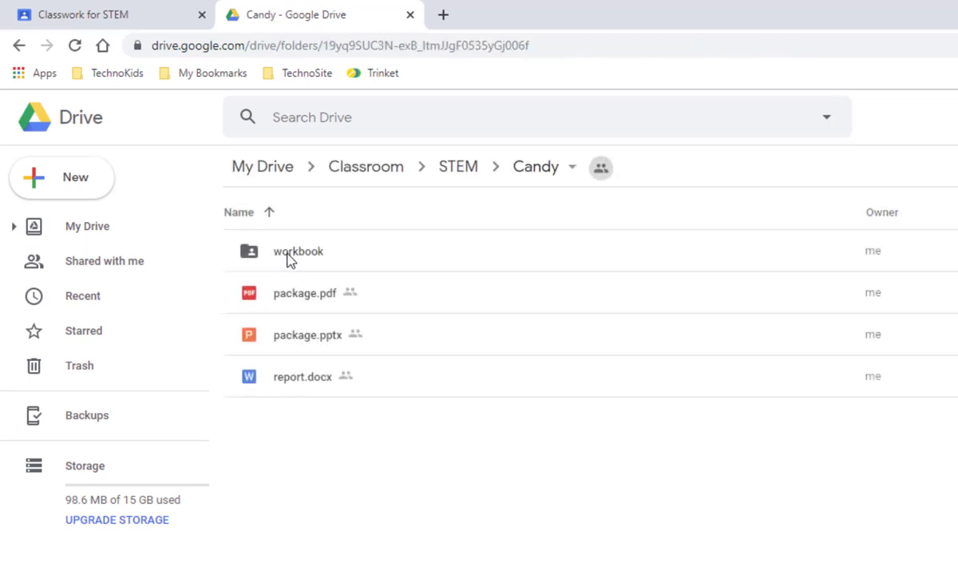
{"action": "double_click", "coordinate": [287, 253]}
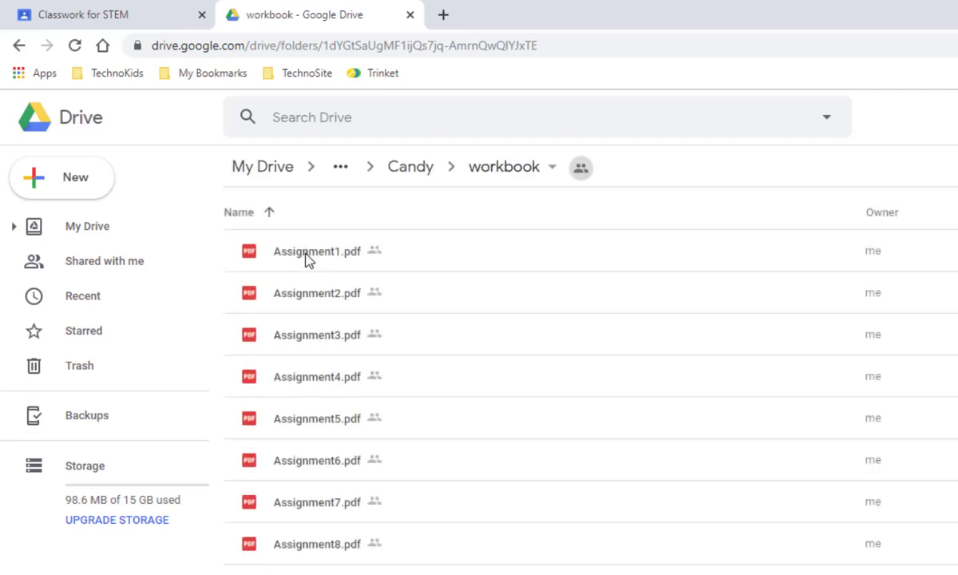
{"action": "double_click", "coordinate": [307, 254]}
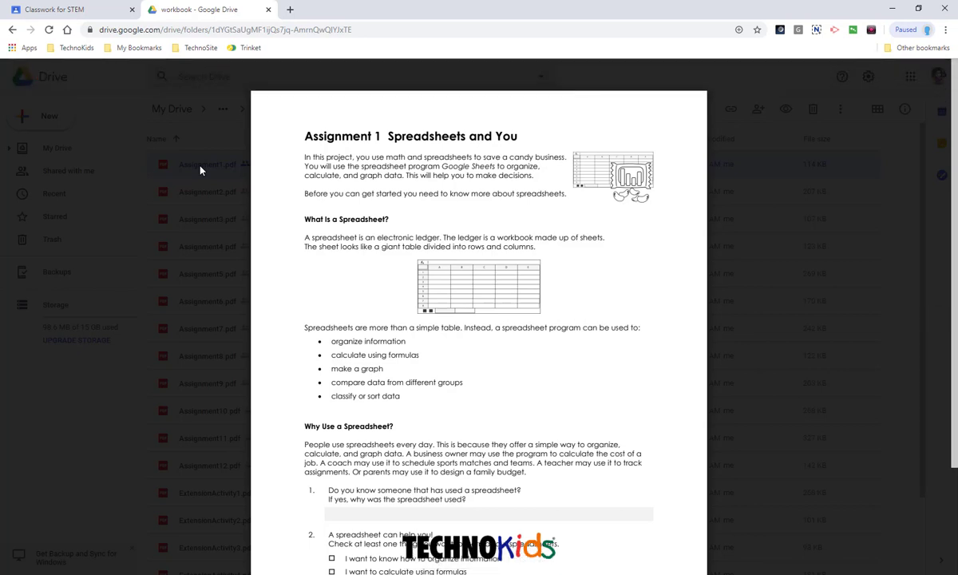
Scroll through the Assignment1.pdf preview, then close the workbook Drive tab.
{"action": "scroll", "coordinate": [362, 419], "scroll_direction": "down", "scroll_amount": 3}
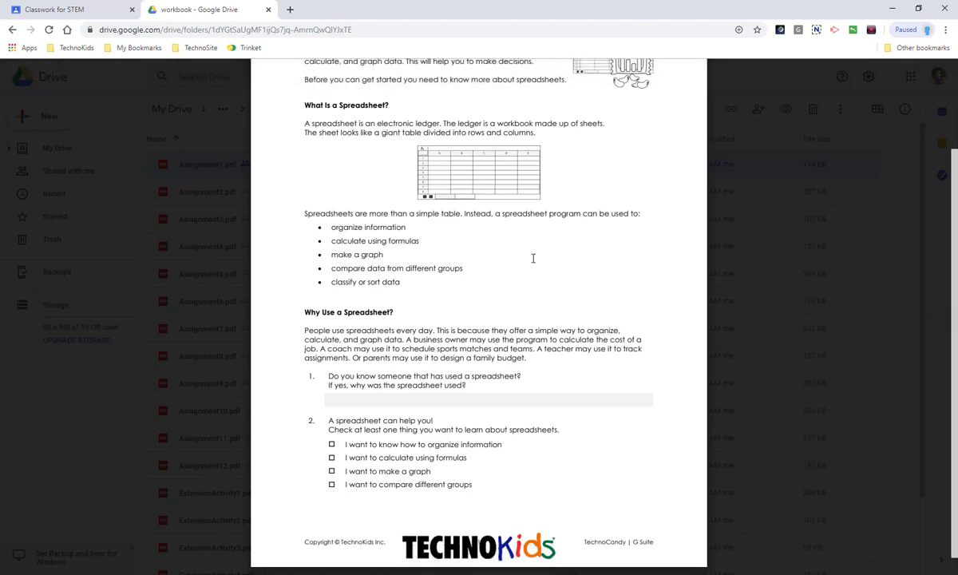
{"action": "scroll", "coordinate": [533, 257], "scroll_direction": "up", "scroll_amount": 2}
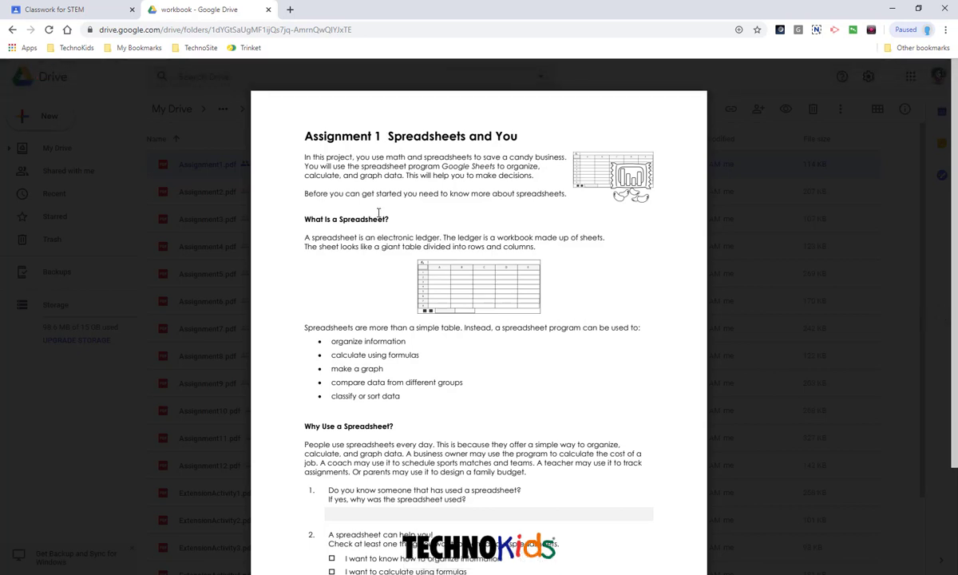
{"action": "left_click", "coordinate": [268, 11]}
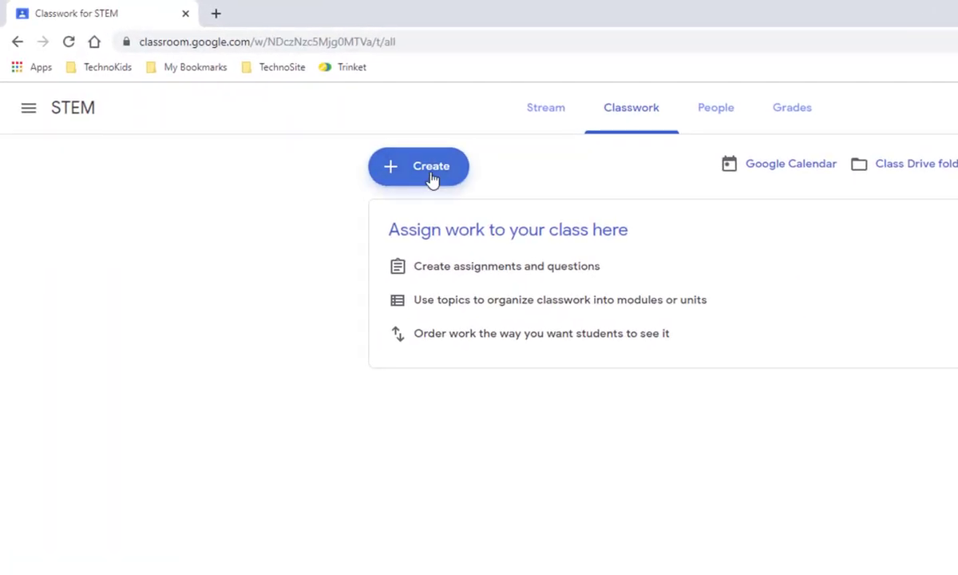
Create a new Assignment from the Classwork Create menu.
{"action": "left_click", "coordinate": [431, 173]}
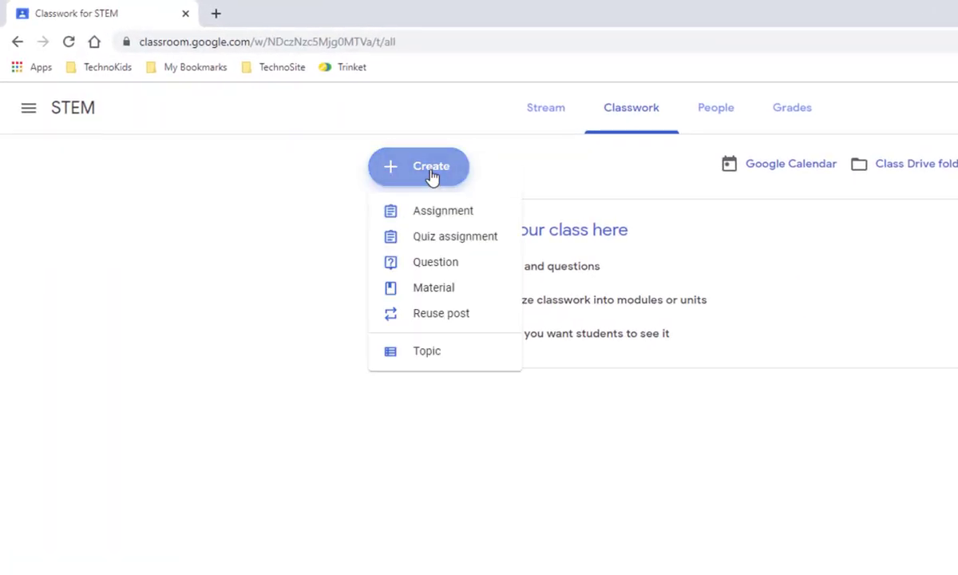
{"action": "left_click", "coordinate": [441, 219]}
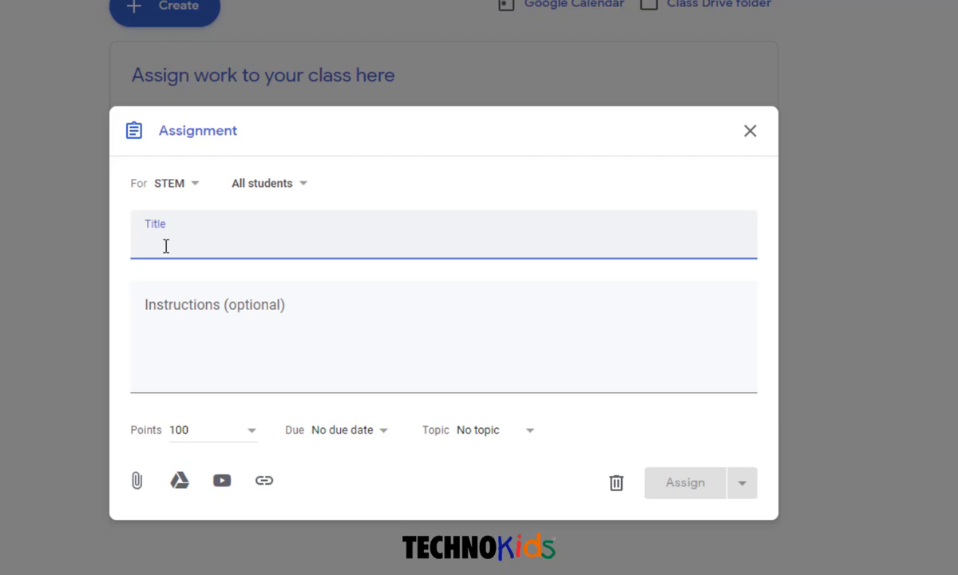
Title it 'Assignment 1 Spreadsheets and You' and paste the XODO-or-Kami instructions.
{"action": "type", "text": "Assignment "}
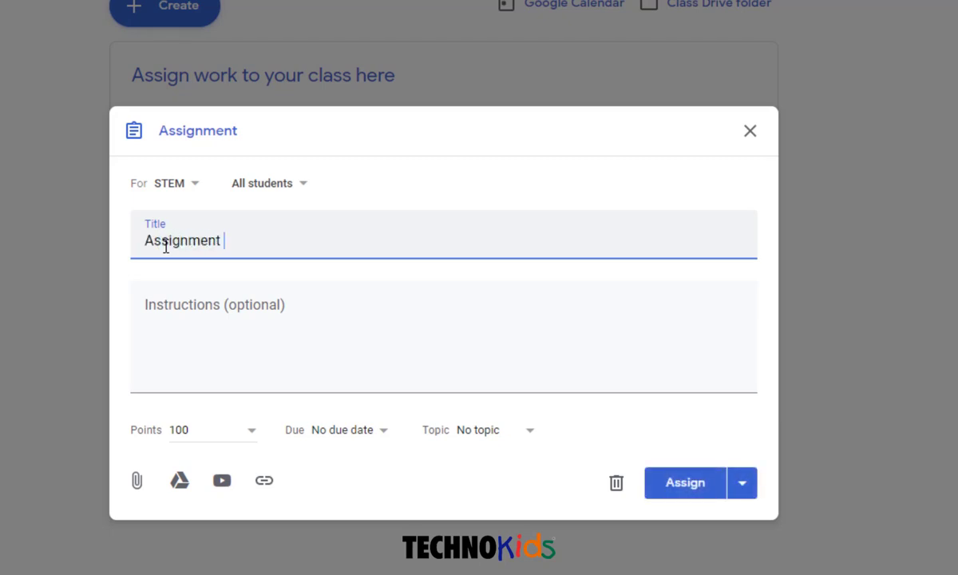
{"action": "type", "text": "1 Spreadh"}
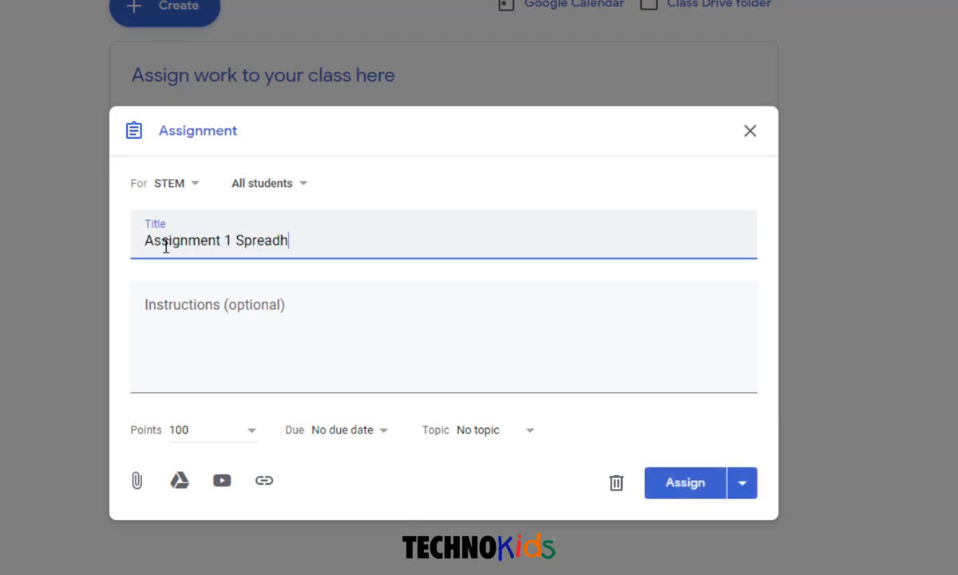
{"action": "key", "text": "BackSpace"}
{"action": "type", "text": "sheets and You"}
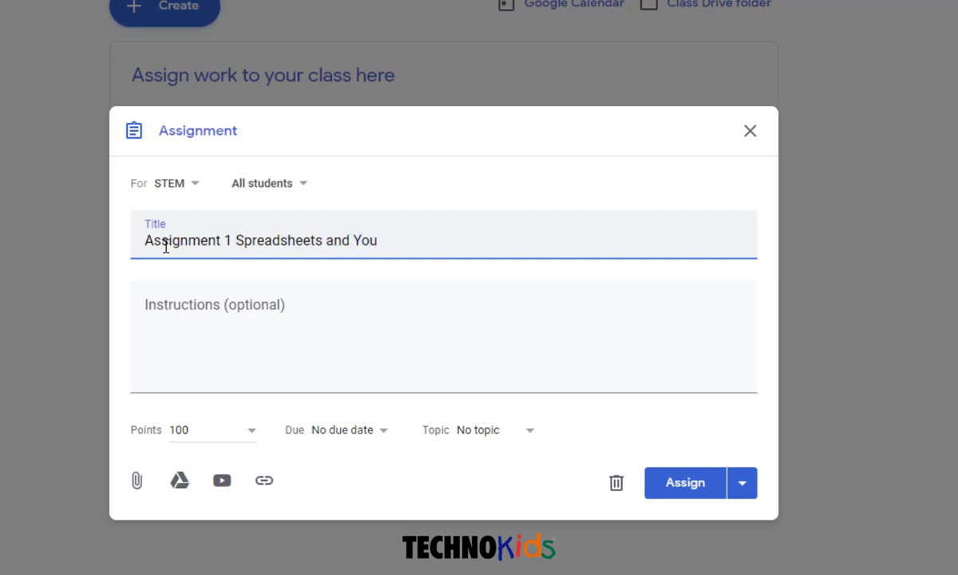
{"action": "left_click", "coordinate": [160, 307]}
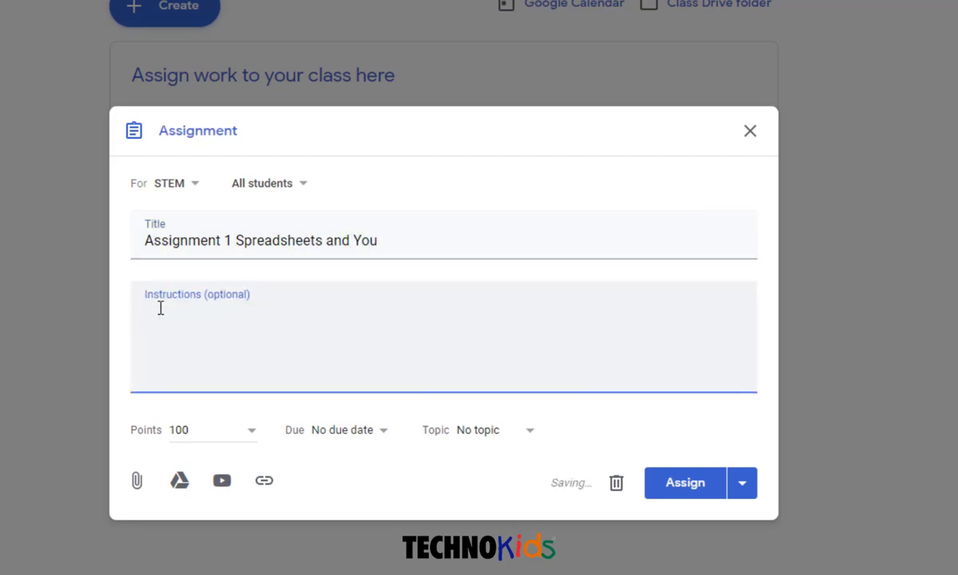
{"action": "type", "text": "How much do you know about spreadsheets? Use XODO or Kami to answer the questions."}
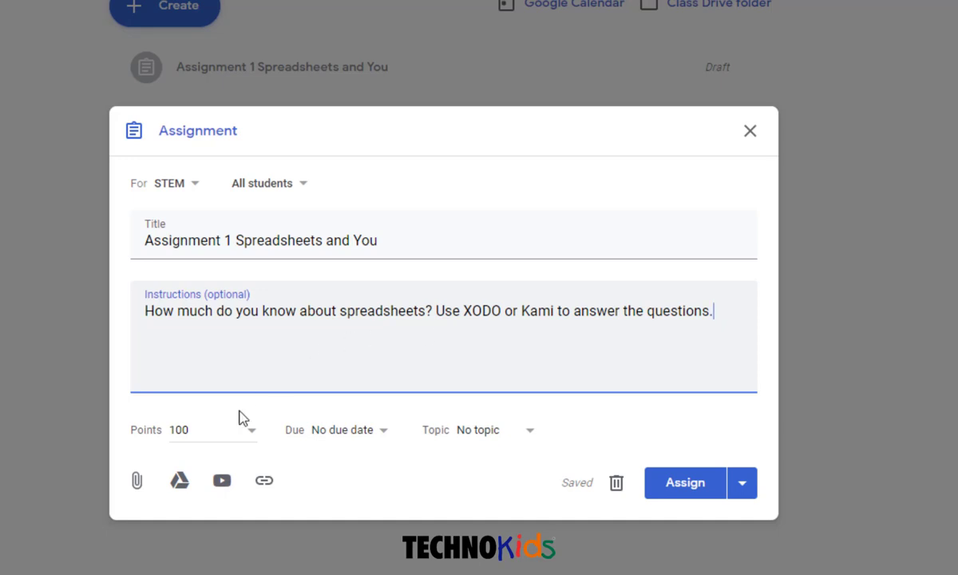
Set the assignment to 2 points, due Nov 18.
{"action": "left_click", "coordinate": [188, 429]}
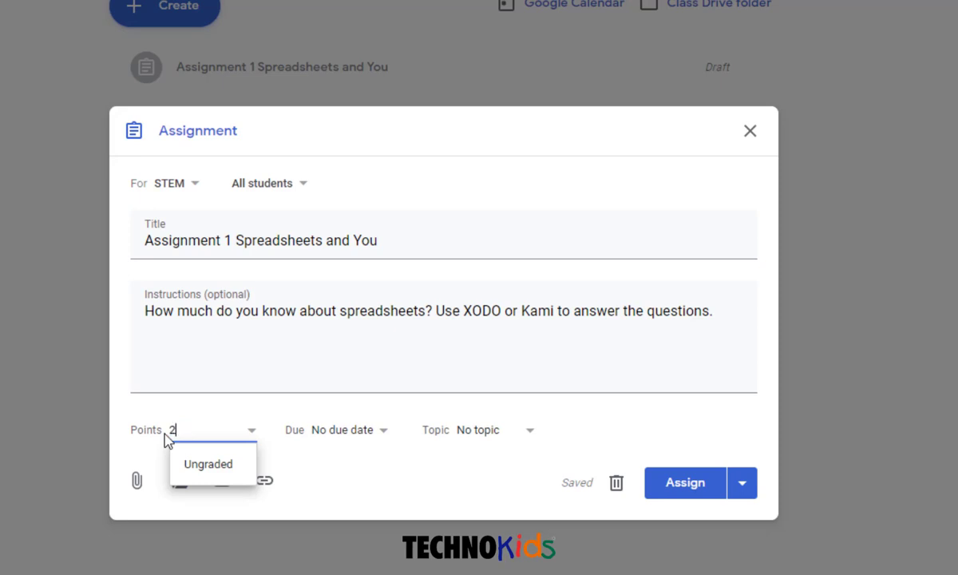
{"action": "type", "text": "2"}
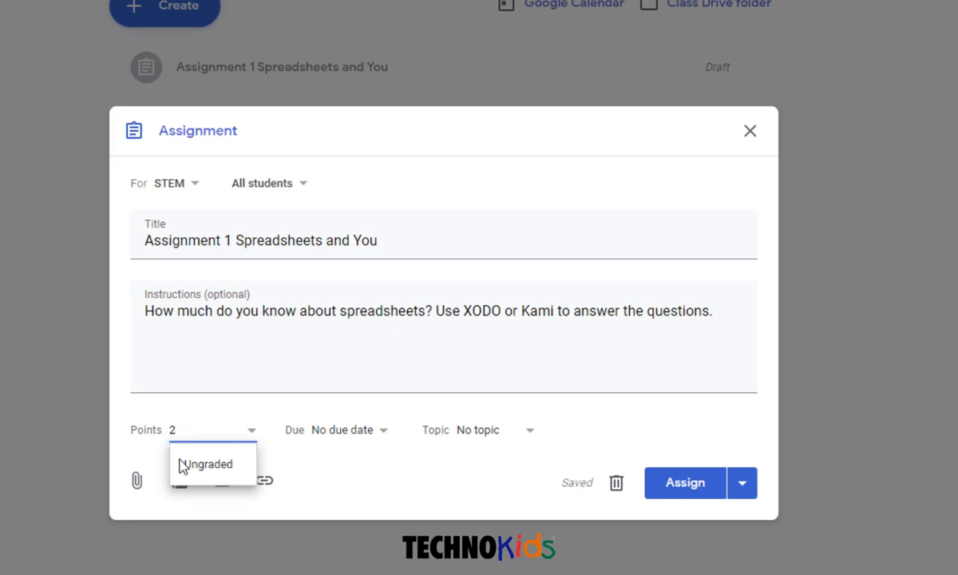
{"action": "left_click", "coordinate": [356, 435]}
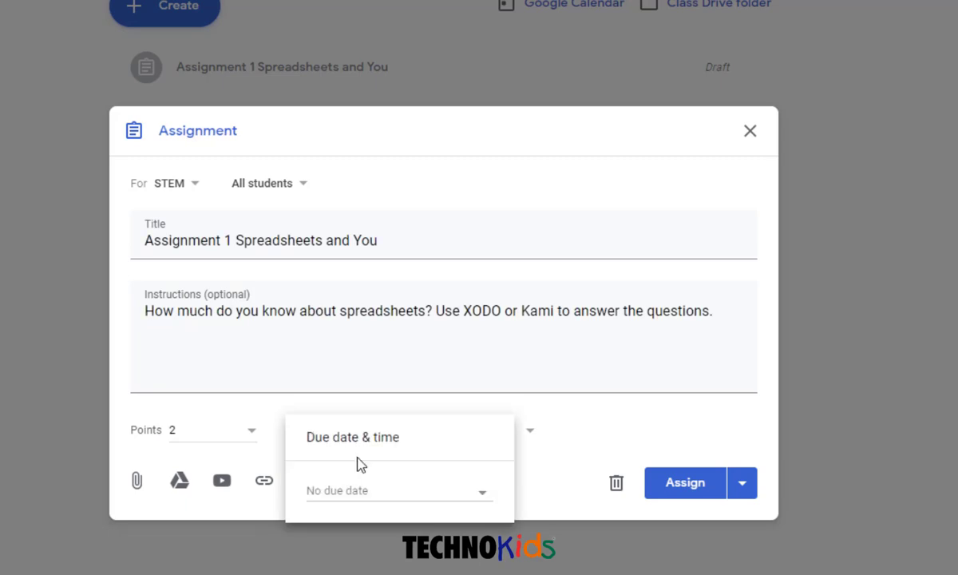
{"action": "left_click", "coordinate": [367, 497]}
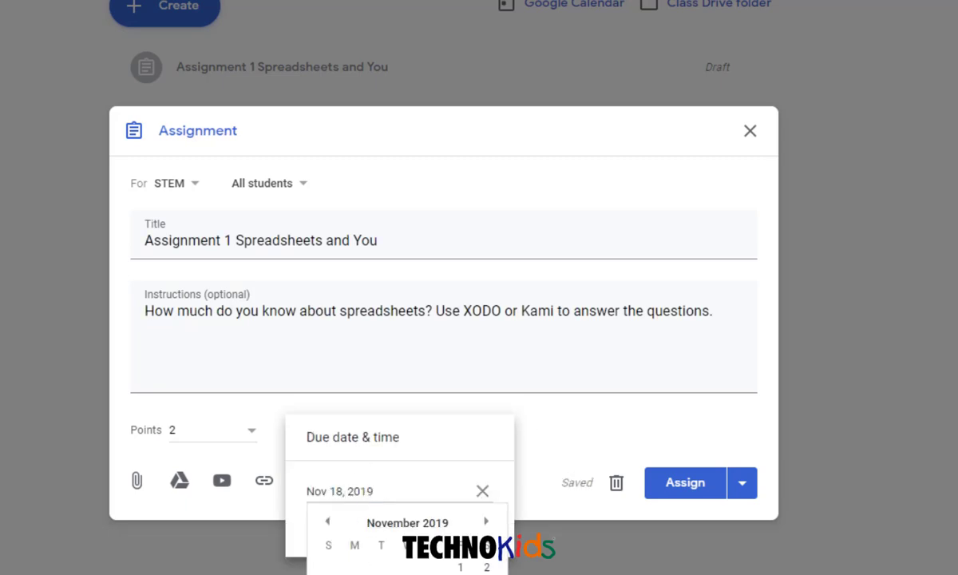
{"action": "left_click", "coordinate": [455, 428]}
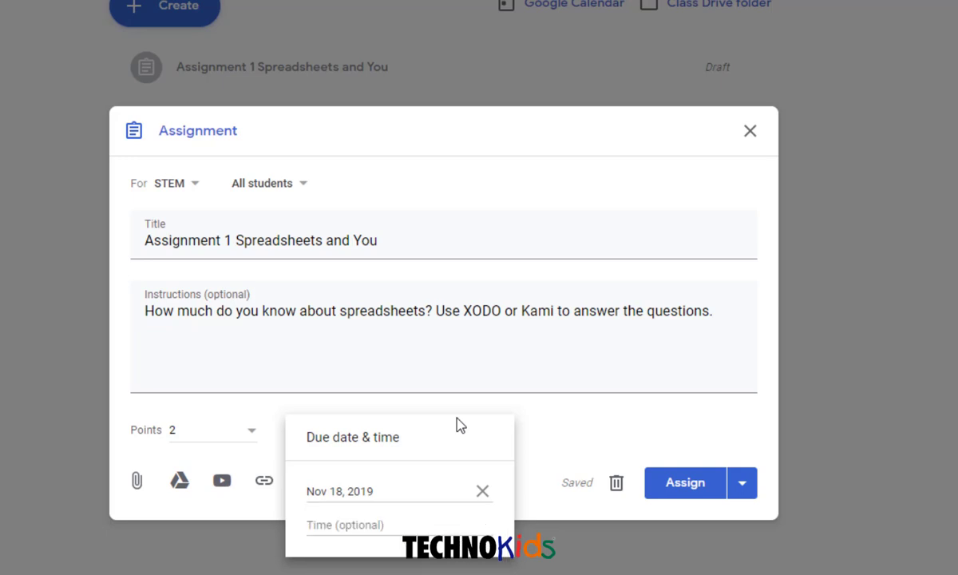
{"action": "left_click", "coordinate": [511, 410]}
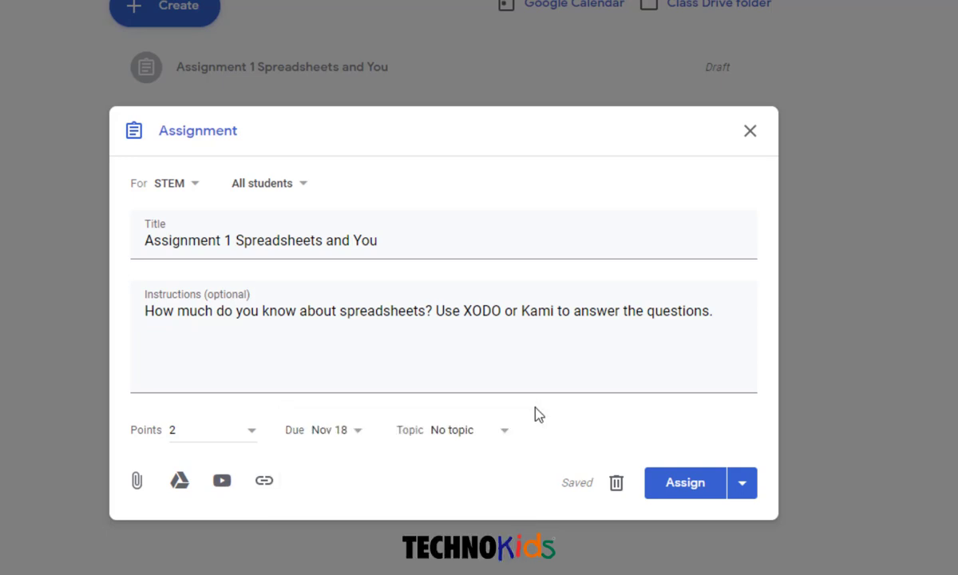
Create a new topic named Candy for the assignment.
{"action": "left_click", "coordinate": [505, 435]}
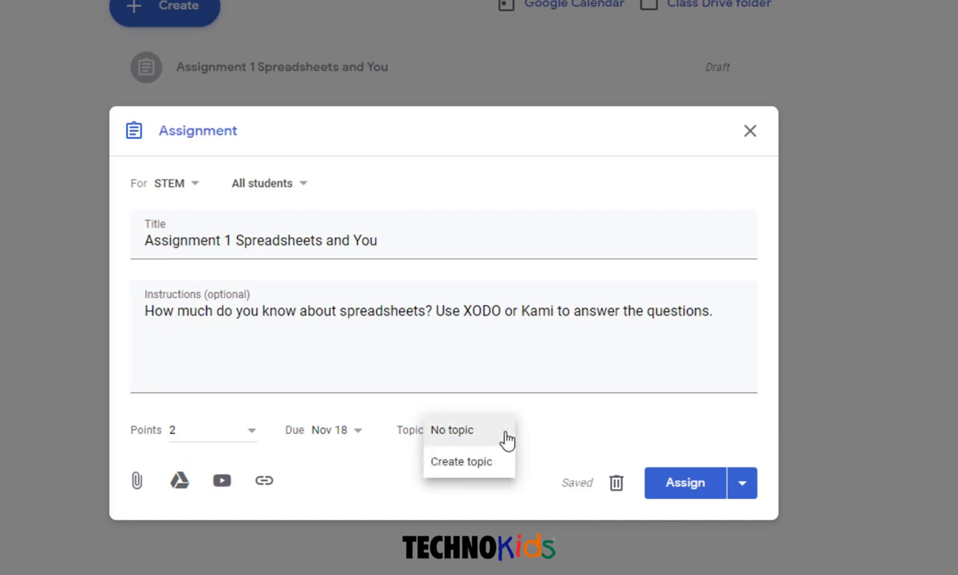
{"action": "left_click", "coordinate": [455, 465]}
{"action": "type", "text": "Candy"}
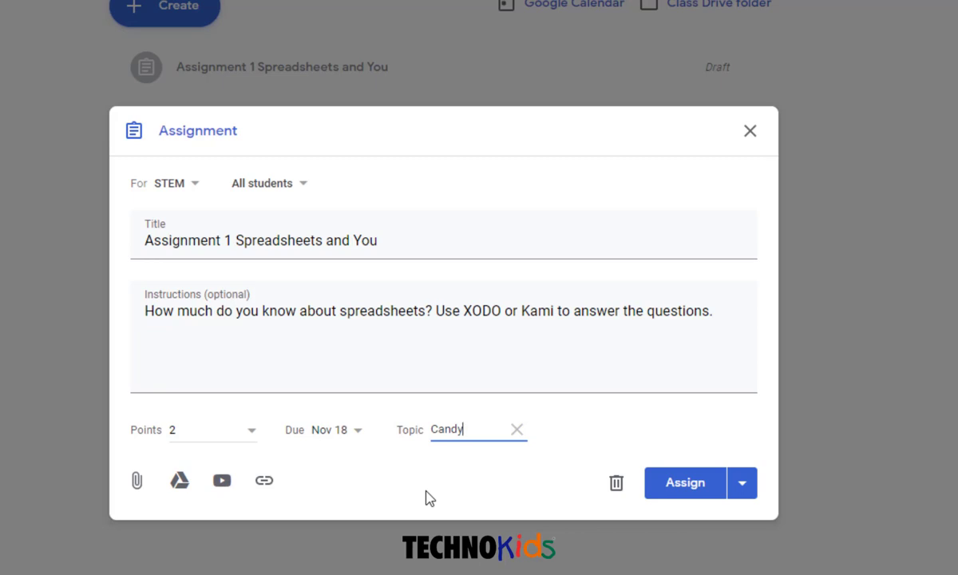
Attach Assignment1.pdf from My Drive › Classroom › STEM › Candy › workbook, sorted by name.
{"action": "left_click", "coordinate": [180, 482]}
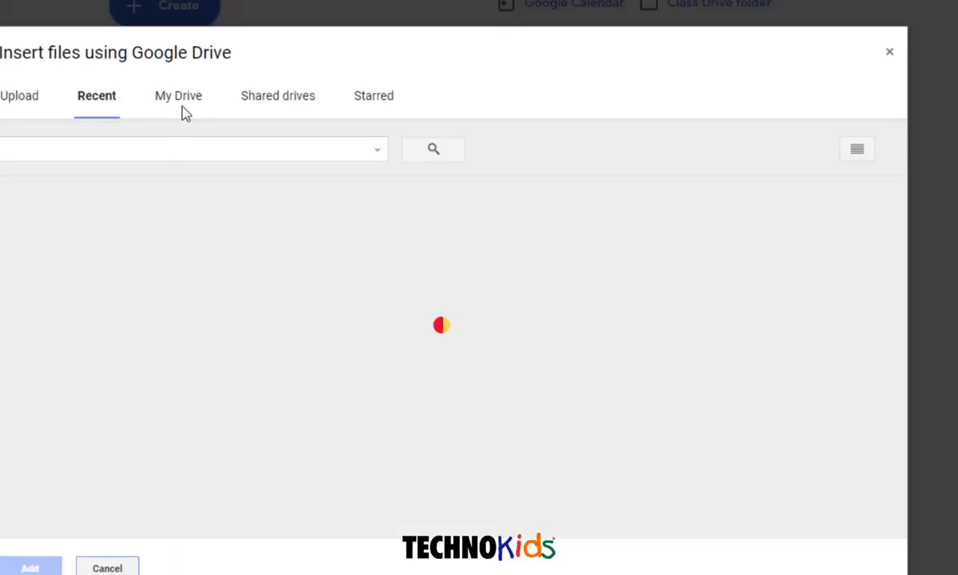
{"action": "left_click", "coordinate": [180, 100]}
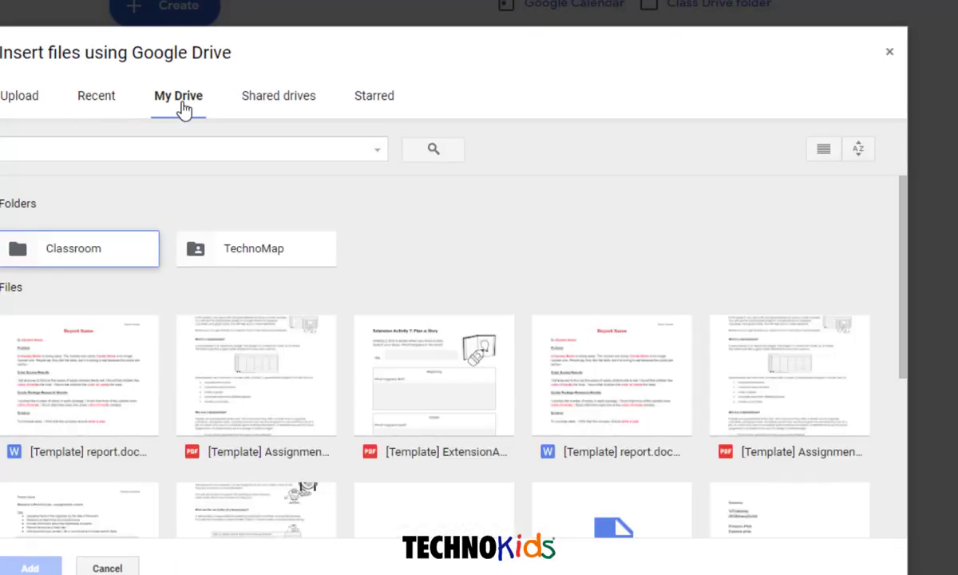
{"action": "double_click", "coordinate": [75, 252]}
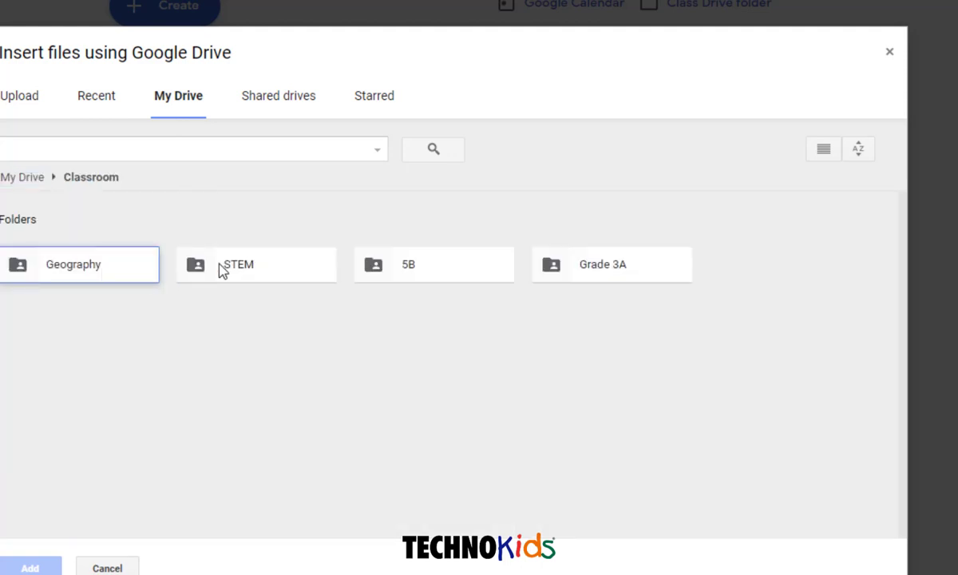
{"action": "double_click", "coordinate": [252, 273]}
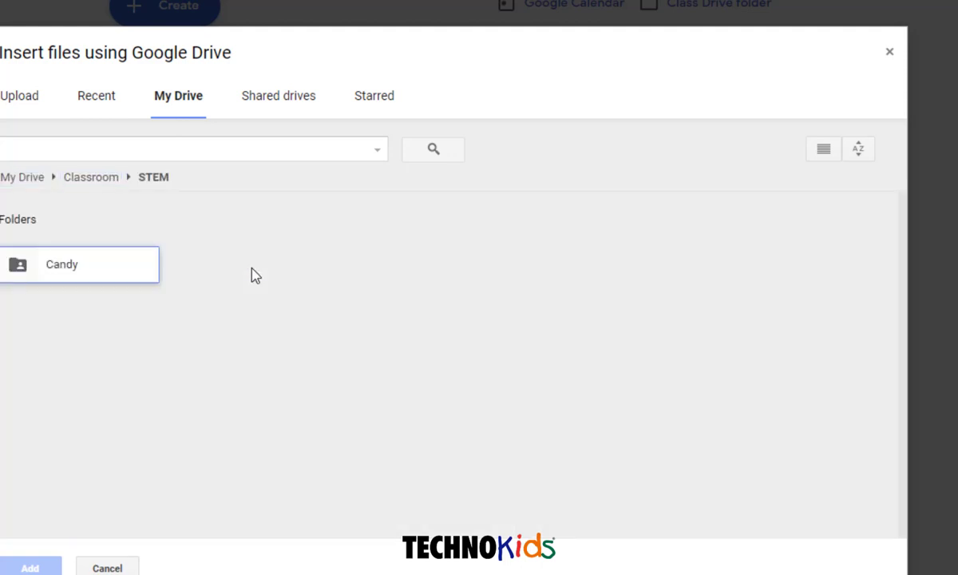
{"action": "double_click", "coordinate": [65, 269]}
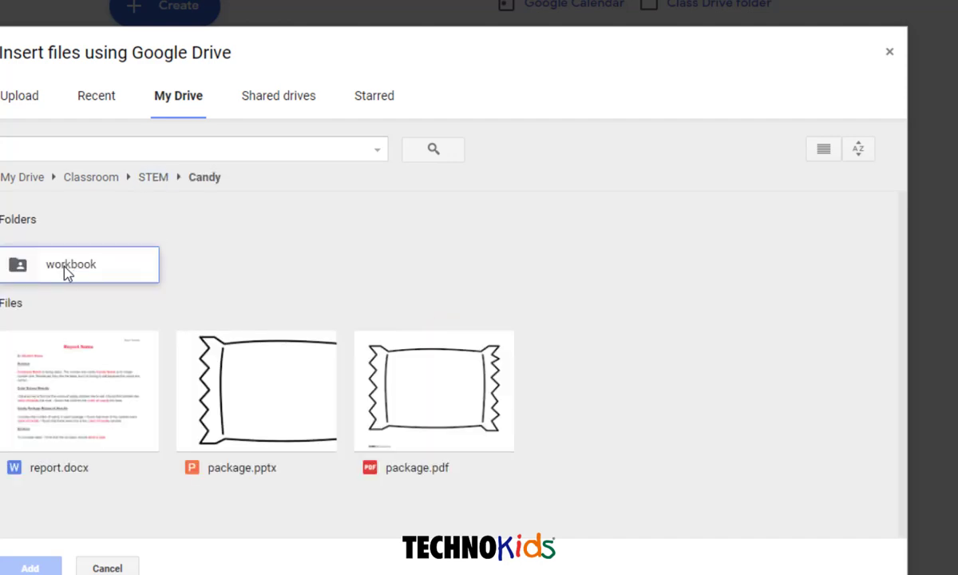
{"action": "double_click", "coordinate": [65, 269]}
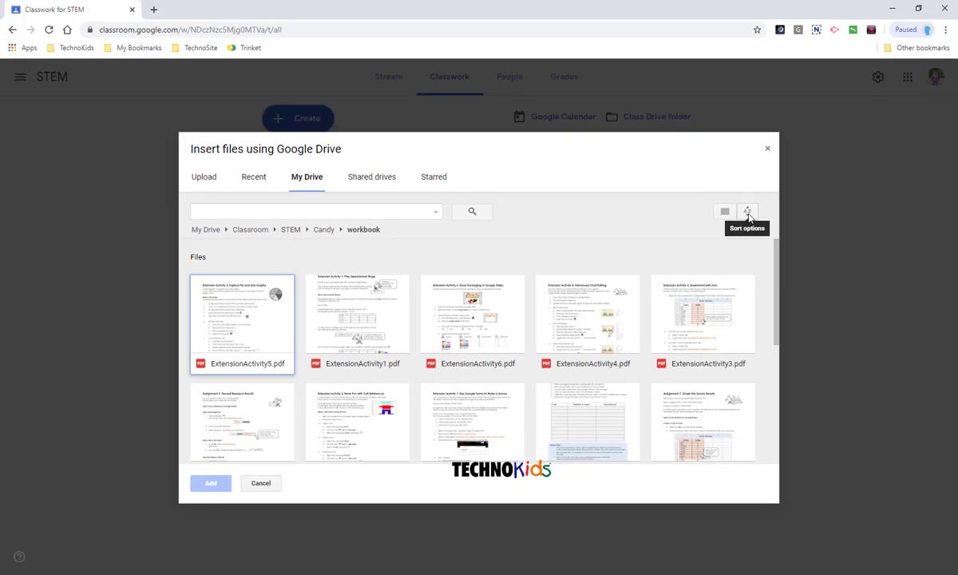
{"action": "left_click", "coordinate": [748, 213]}
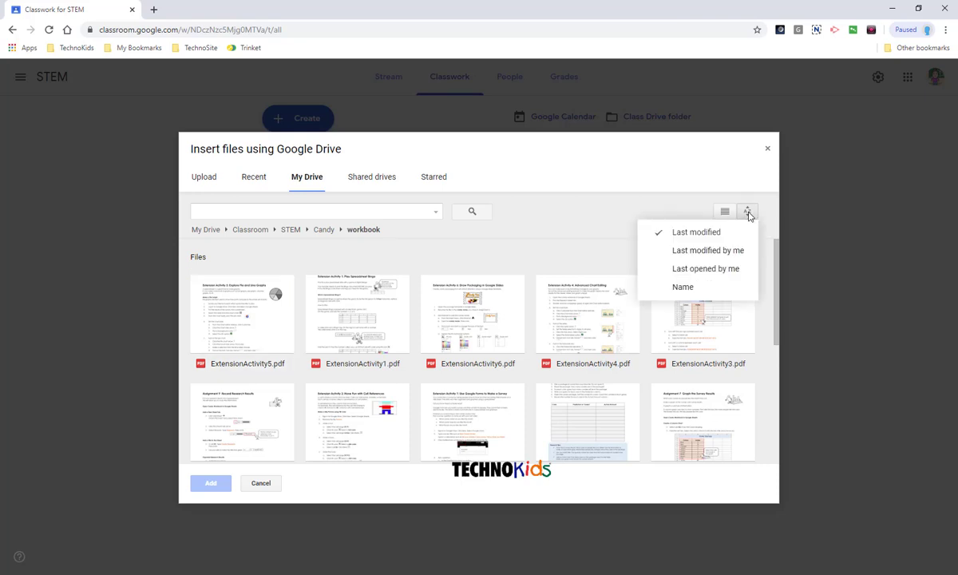
{"action": "left_click", "coordinate": [676, 288]}
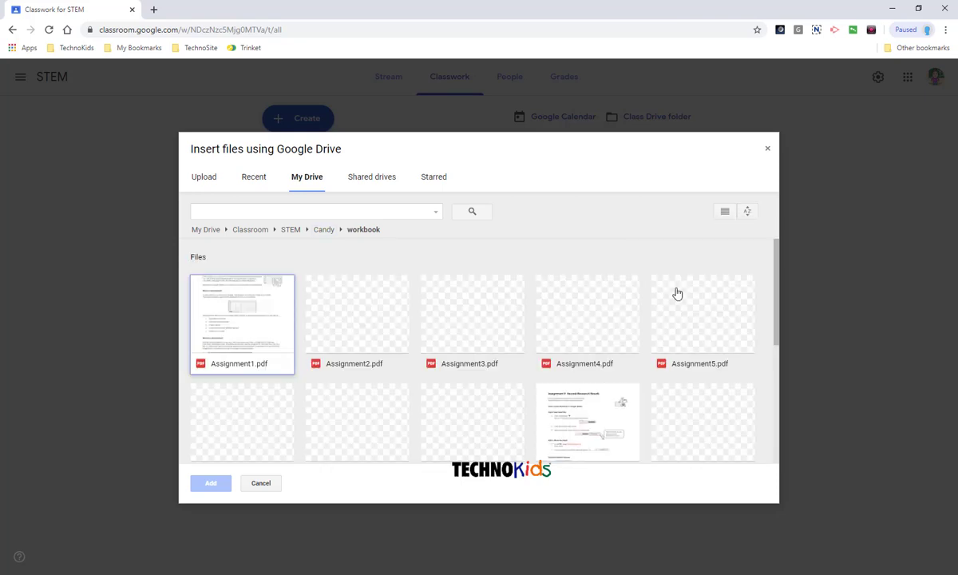
{"action": "left_click", "coordinate": [261, 342]}
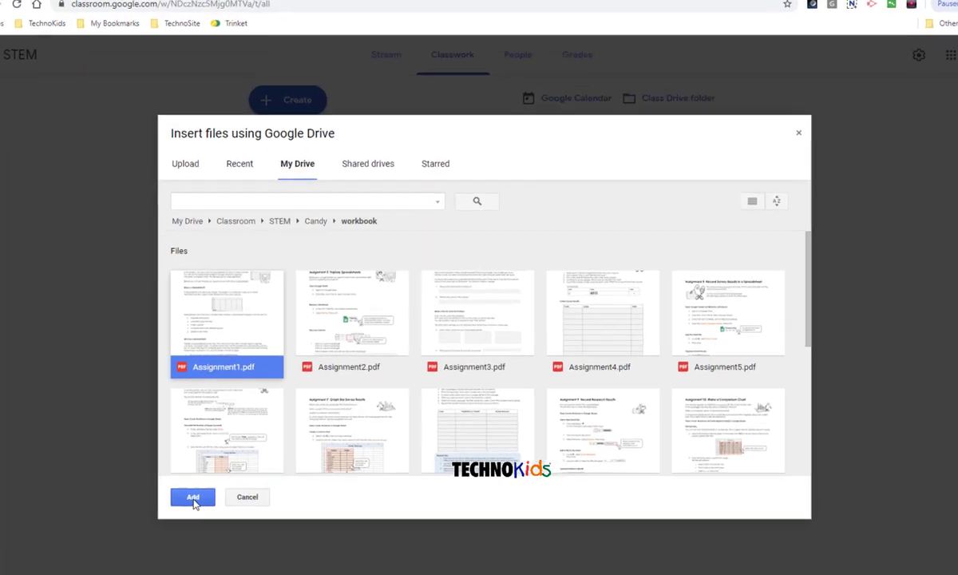
{"action": "left_click", "coordinate": [193, 498]}
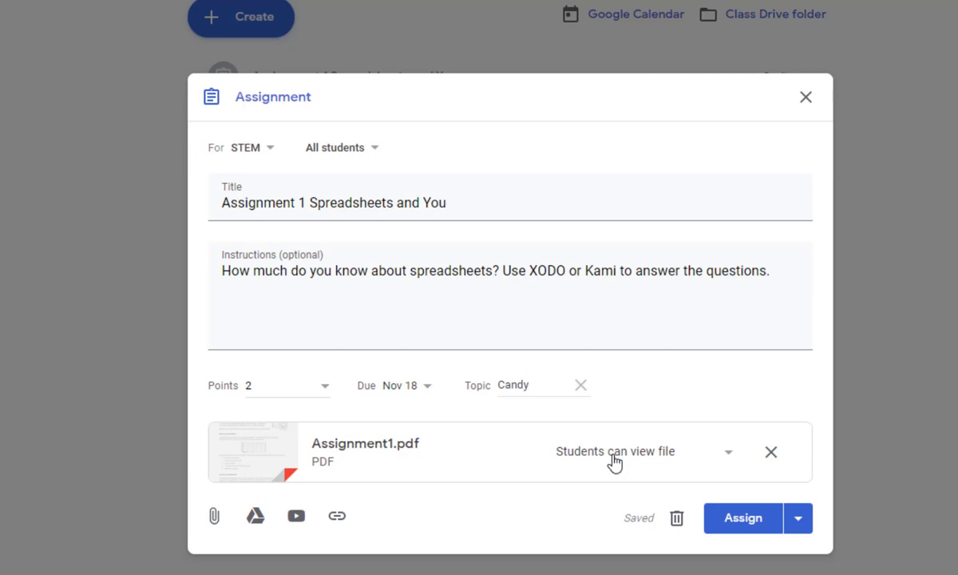
Set the PDF to 'Make a copy for each student' and assign it.
{"action": "left_click", "coordinate": [613, 463]}
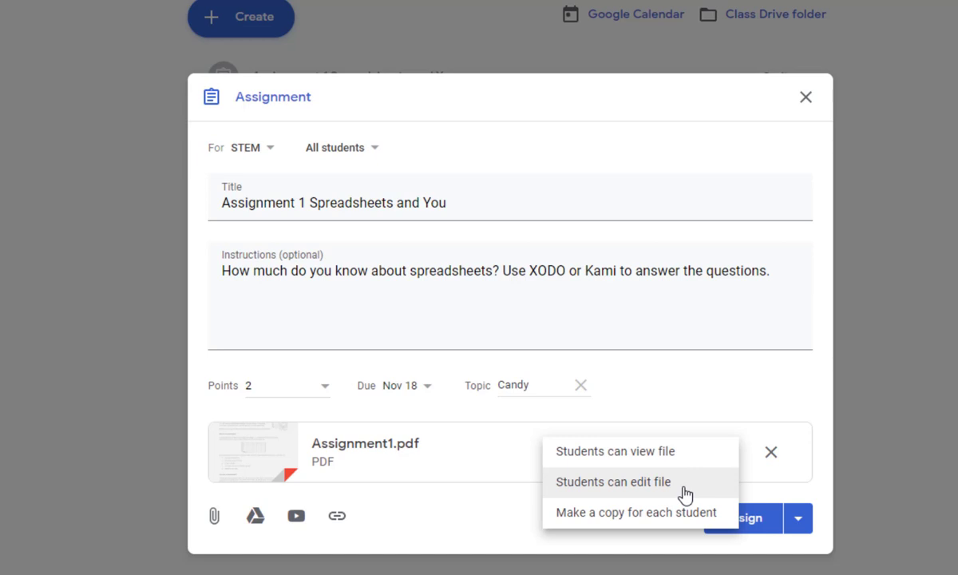
{"action": "left_click", "coordinate": [621, 519]}
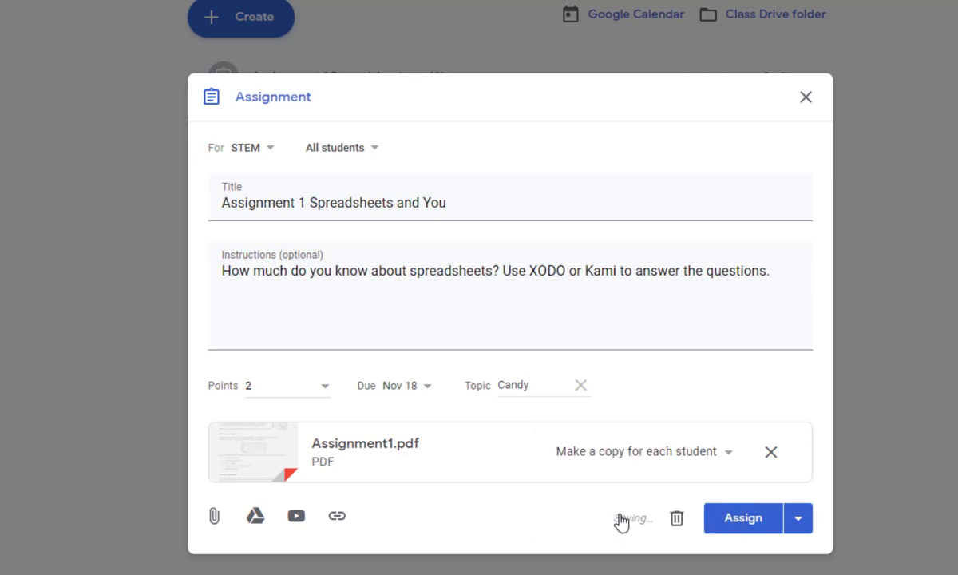
{"action": "left_click", "coordinate": [742, 518]}
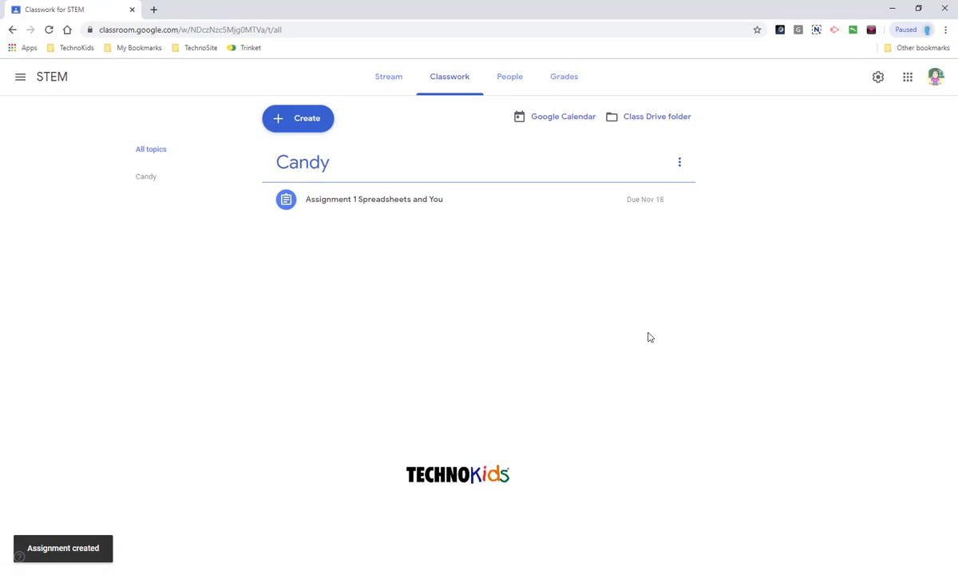